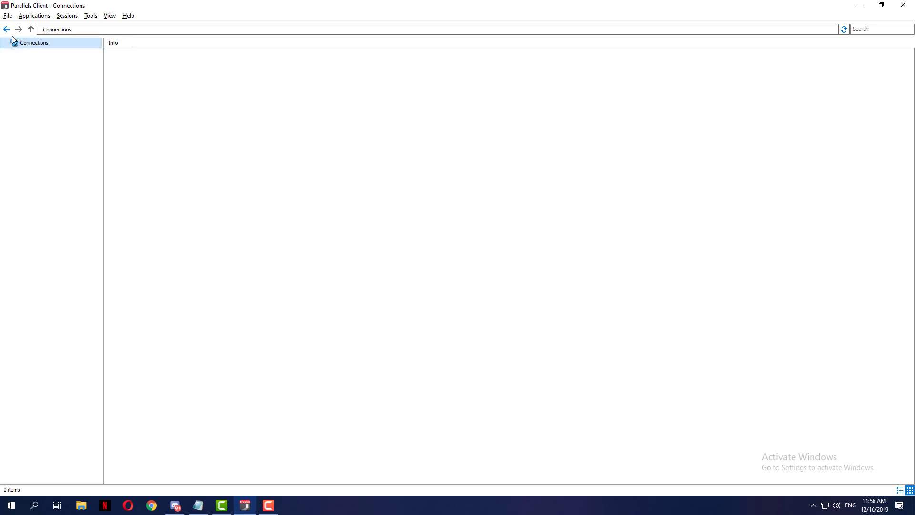
# - Create a new Standard RDP connection via File > New Connection
pyautogui.click(7, 16)
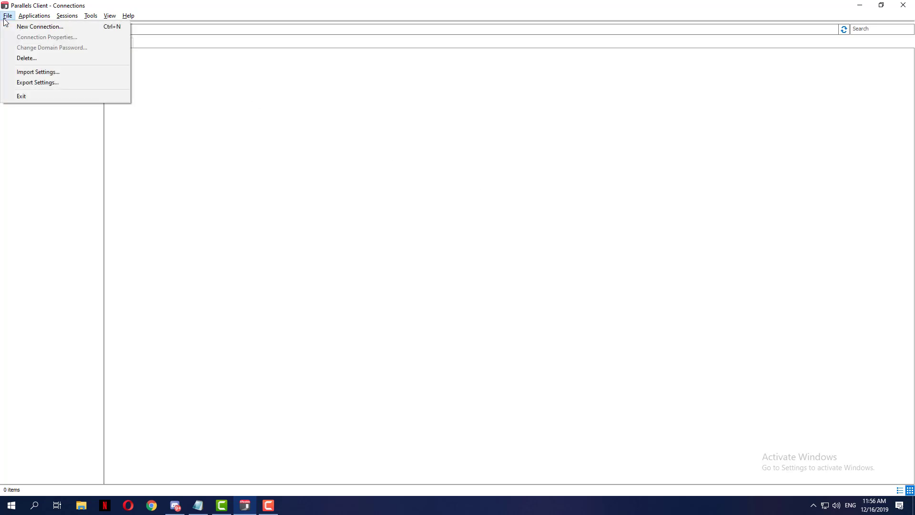
pyautogui.click(50, 27)
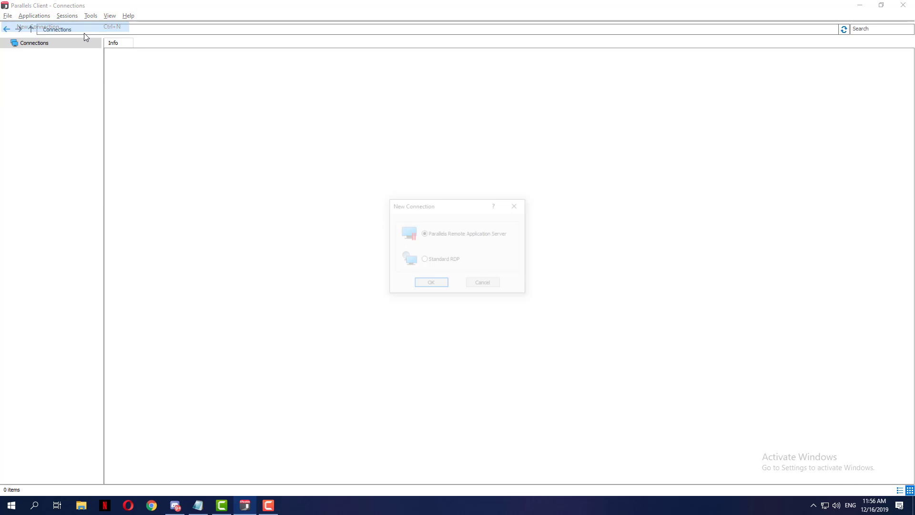
pyautogui.click(442, 260)
pyautogui.click(430, 283)
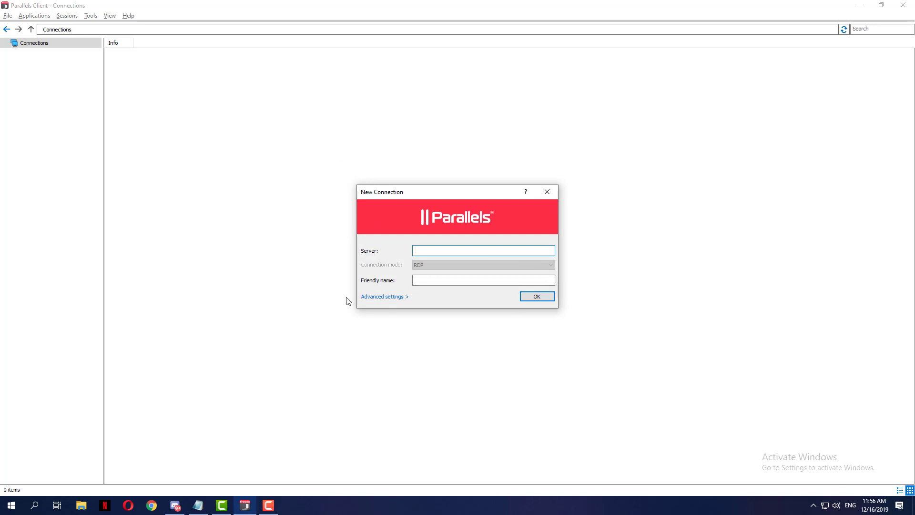
# - Open the advanced connection properties and clear port 3389 so 5358 can replace it
pyautogui.click(374, 295)
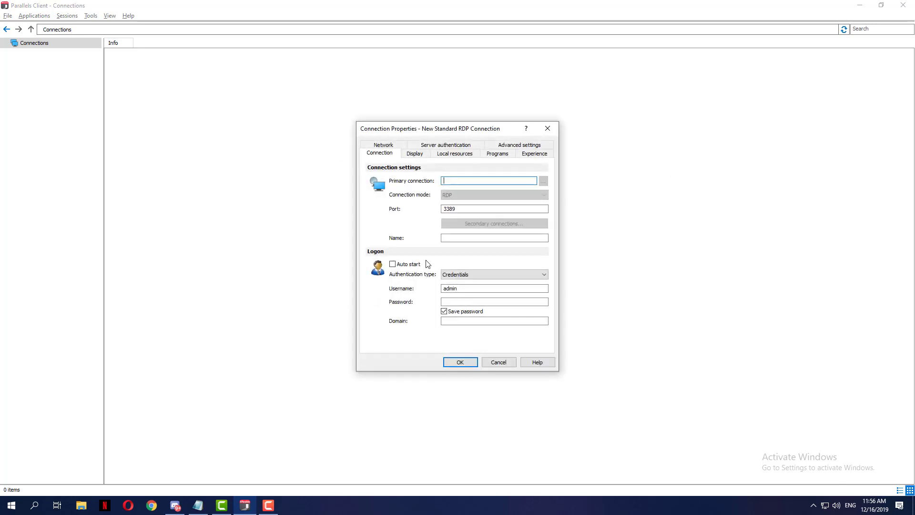
pyautogui.moveTo(464, 127); pyautogui.dragTo(461, 87)
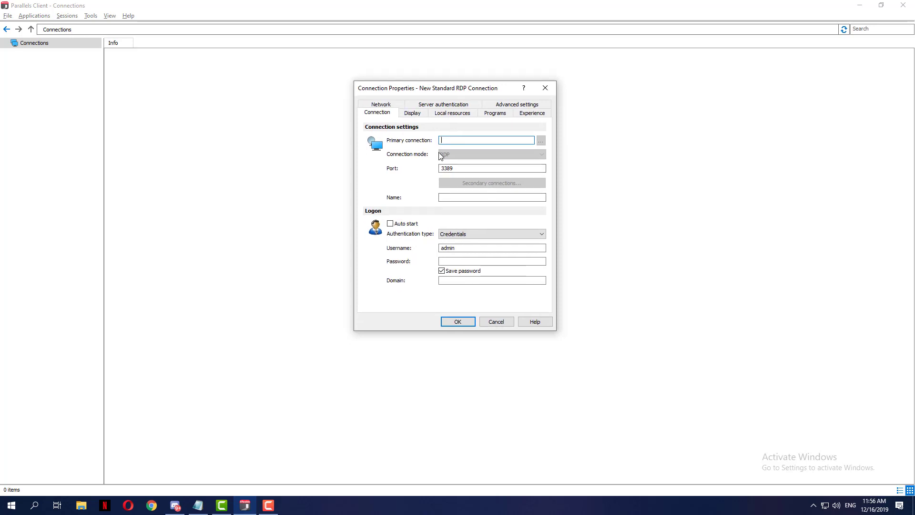
pyautogui.click(468, 168)
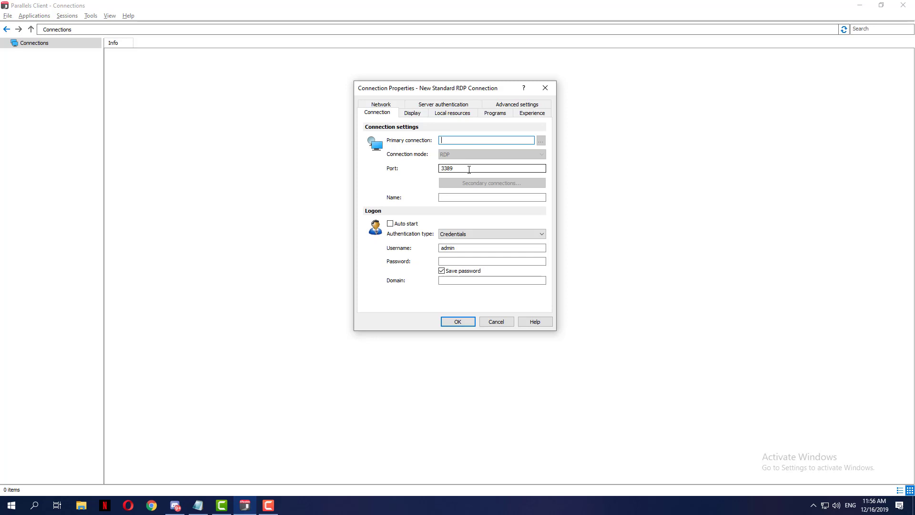
pyautogui.doubleClick(457, 168)
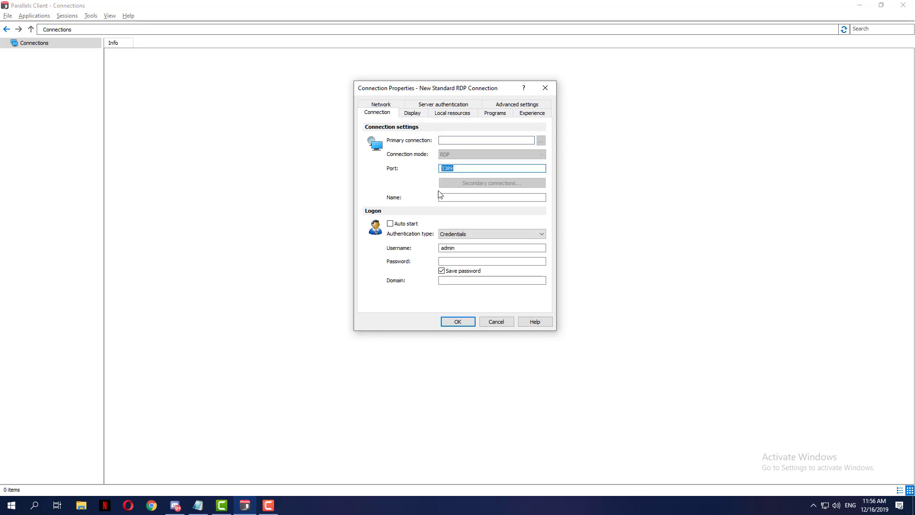
pyautogui.press('BackSpace')
pyautogui.write('5358')
# - Enter server 185.121.139.5, name TradingFXVPS, username tradervps and password, then save
pyautogui.click(489, 141)
pyautogui.write('185.121.1')
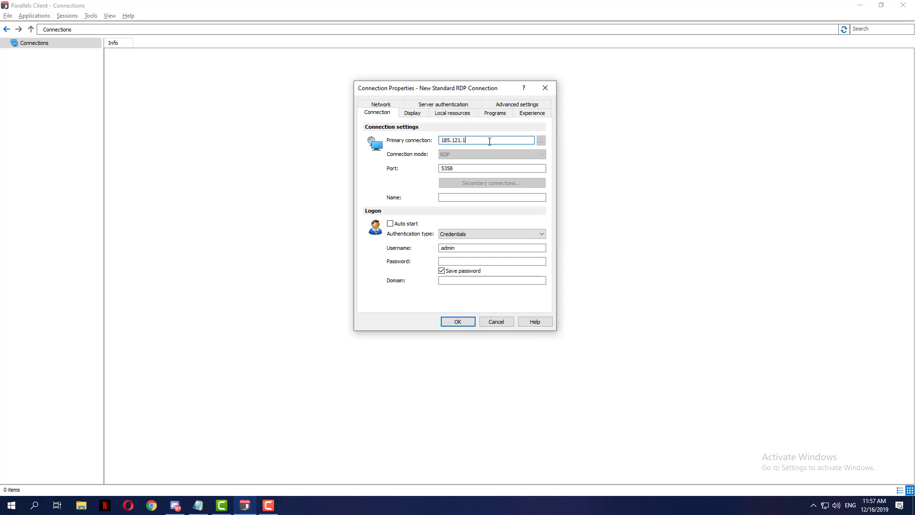
pyautogui.write('39')
pyautogui.write('.5')
pyautogui.click(492, 198)
pyautogui.write('radingFXVPS')
pyautogui.click(479, 250)
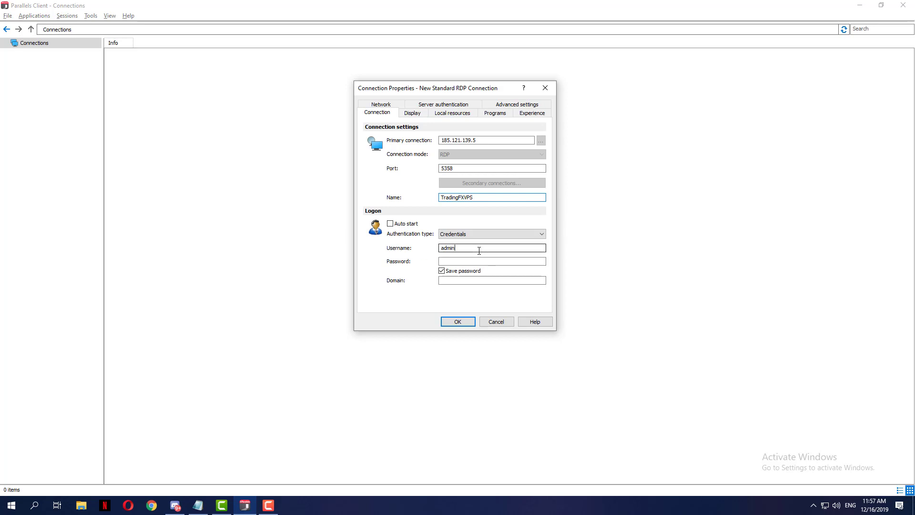
pyautogui.doubleClick(480, 250)
pyautogui.write('Arade')
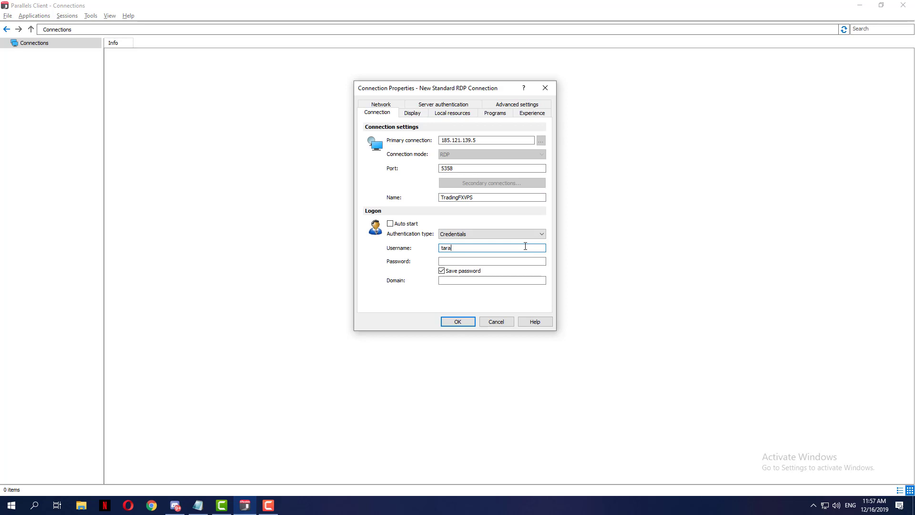
pyautogui.write('vps')
pyautogui.click(519, 261)
pyautogui.write('pass')
pyautogui.write('rd')
pyautogui.click(463, 322)
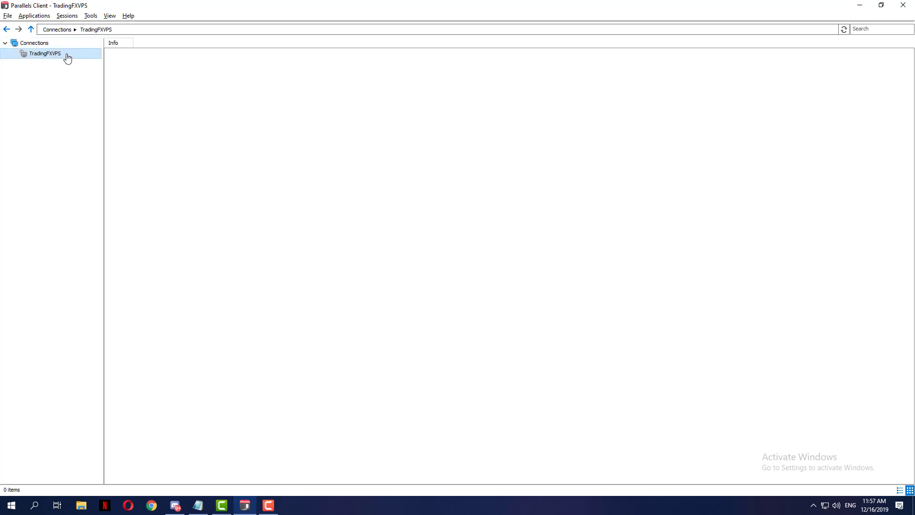
# - Connect to TradingFXVPS, maximize the window, and resume the first existing session
pyautogui.doubleClick(68, 57)
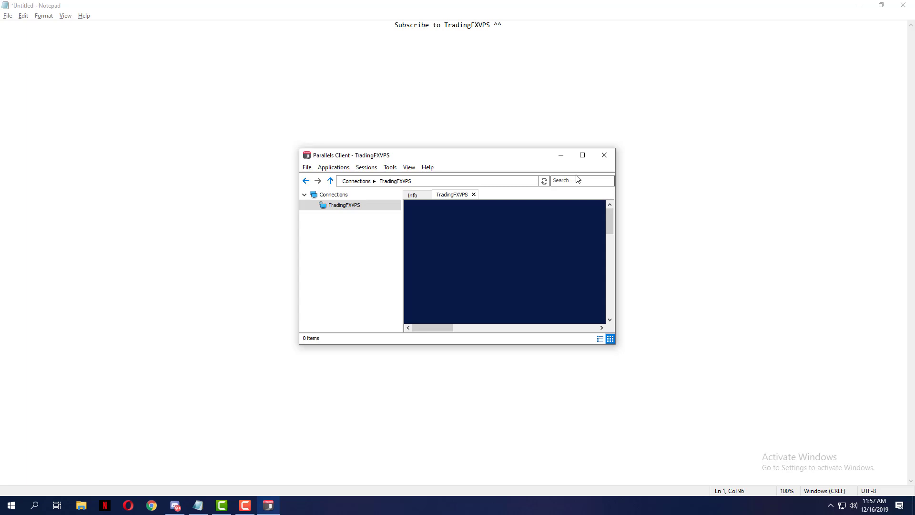
pyautogui.click(582, 156)
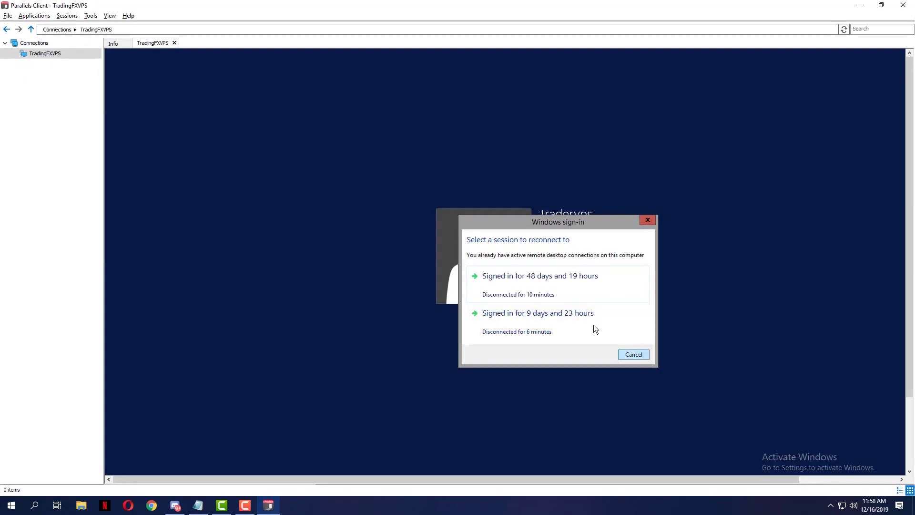
pyautogui.click(593, 297)
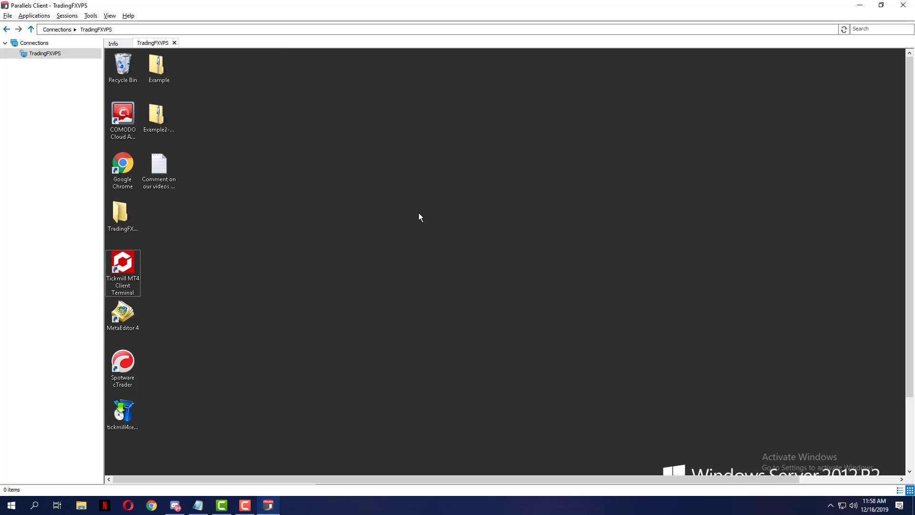
# - Close the remote session tab and open Connection Properties for TradingFXVPS
pyautogui.click(174, 43)
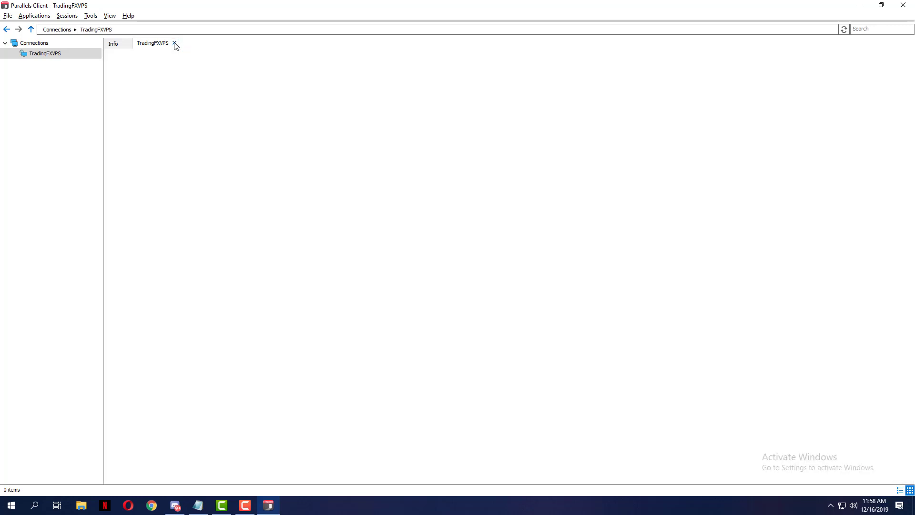
pyautogui.rightClick(43, 54)
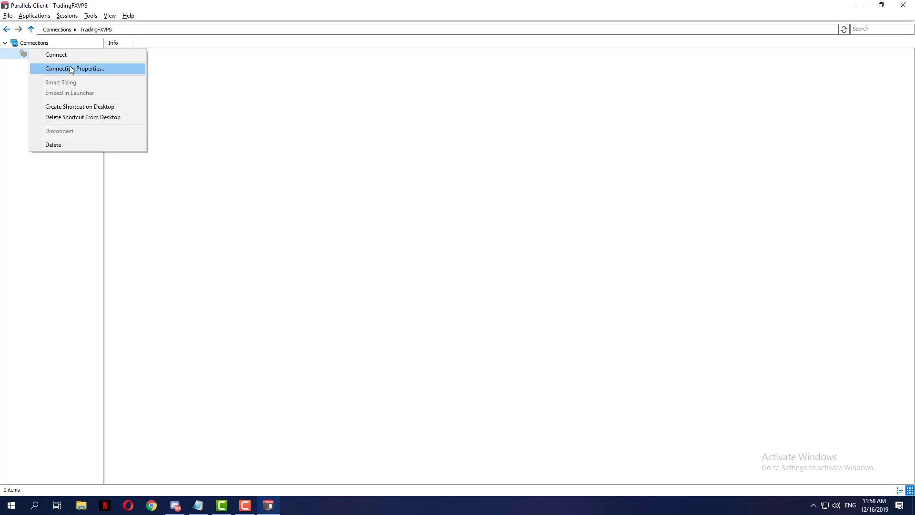
pyautogui.press('Escape')
pyautogui.rightClick(37, 55)
pyautogui.click(80, 70)
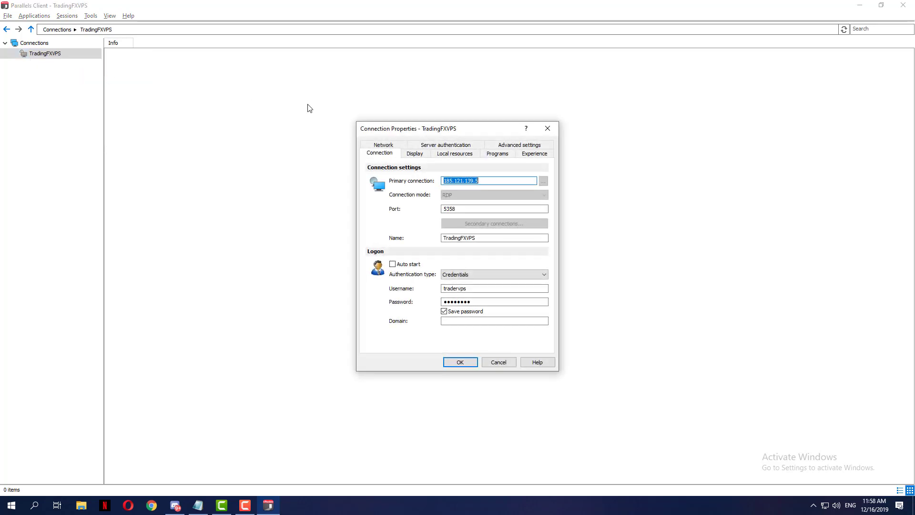
pyautogui.click(415, 154)
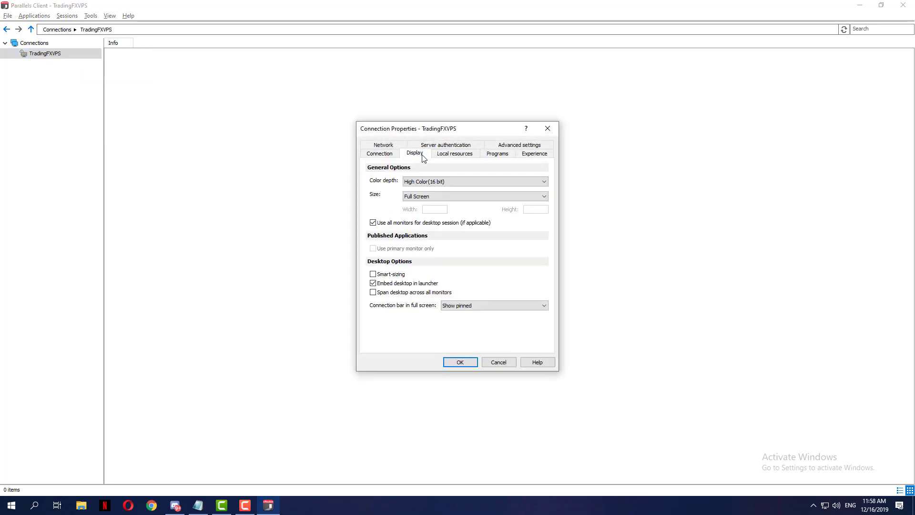
pyautogui.click(429, 181)
pyautogui.click(432, 197)
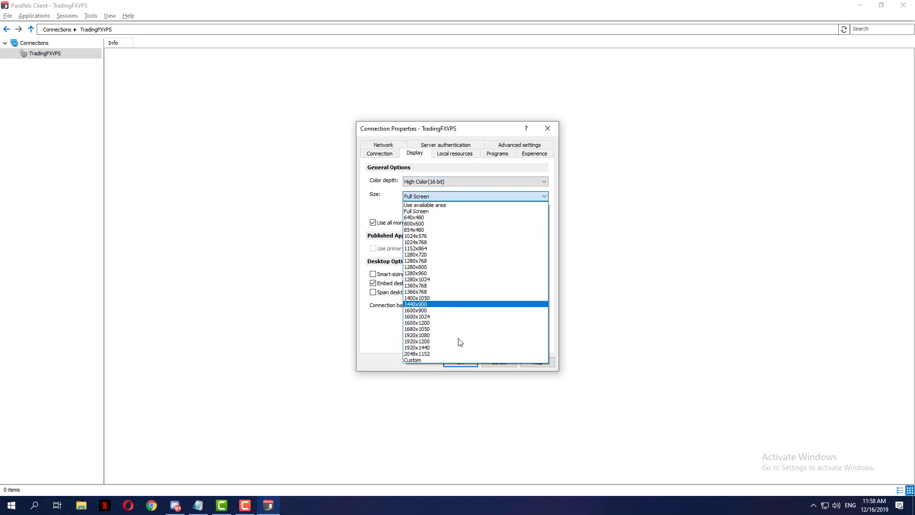
pyautogui.click(488, 190)
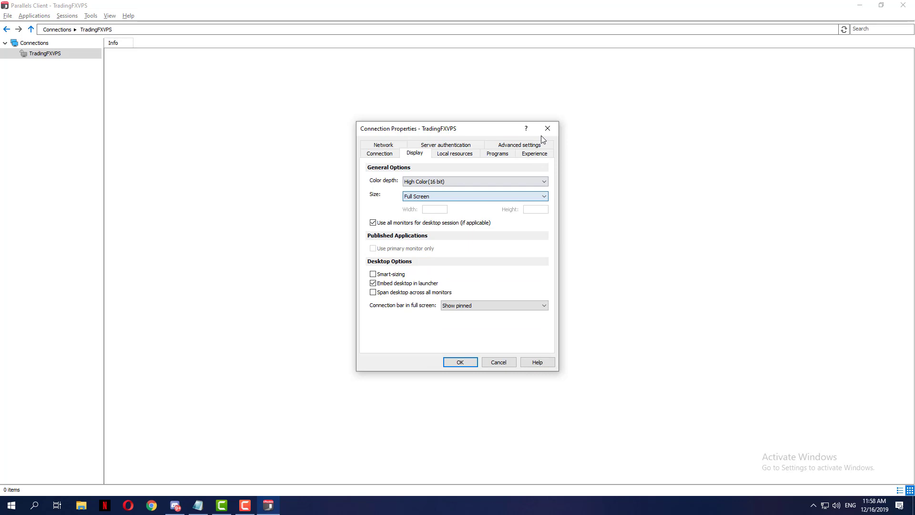
pyautogui.click(457, 154)
pyautogui.click(496, 154)
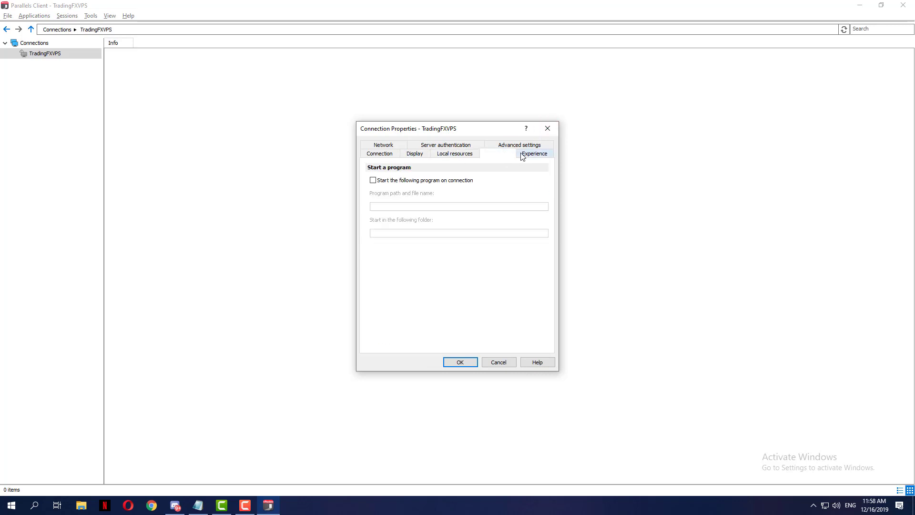
pyautogui.click(454, 153)
pyautogui.click(380, 154)
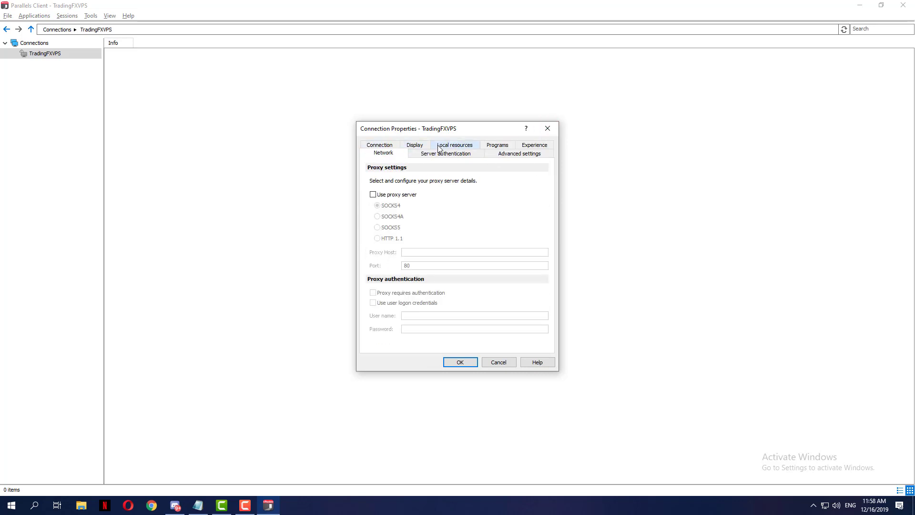
pyautogui.click(414, 145)
pyautogui.click(386, 154)
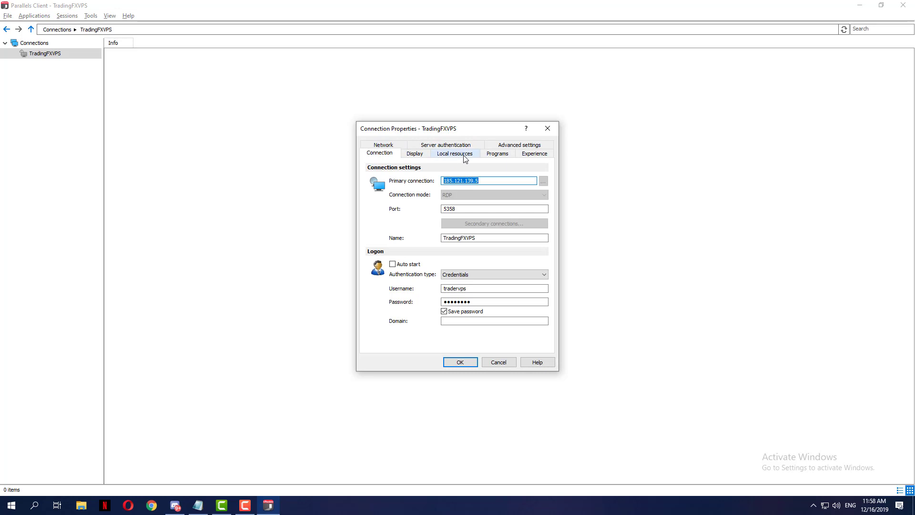